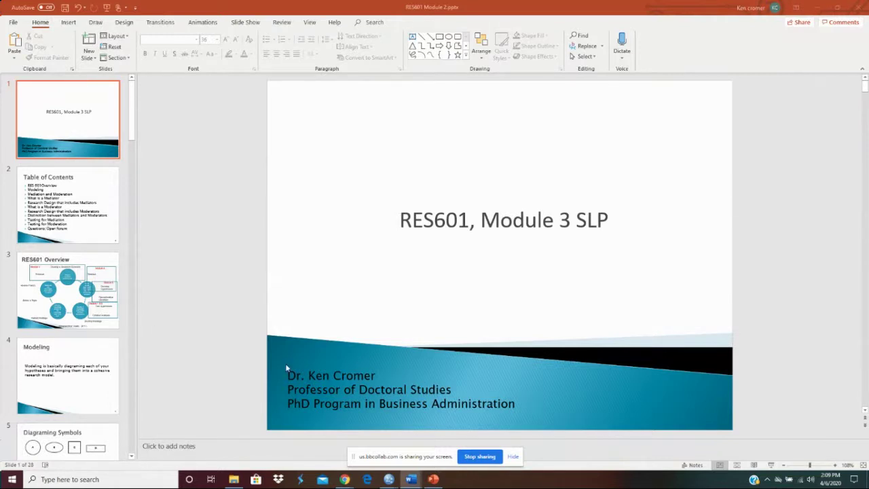
Minimize PowerPoint, open Descriptives and remove the leftover Age and Gender variables
left_click(816, 8)
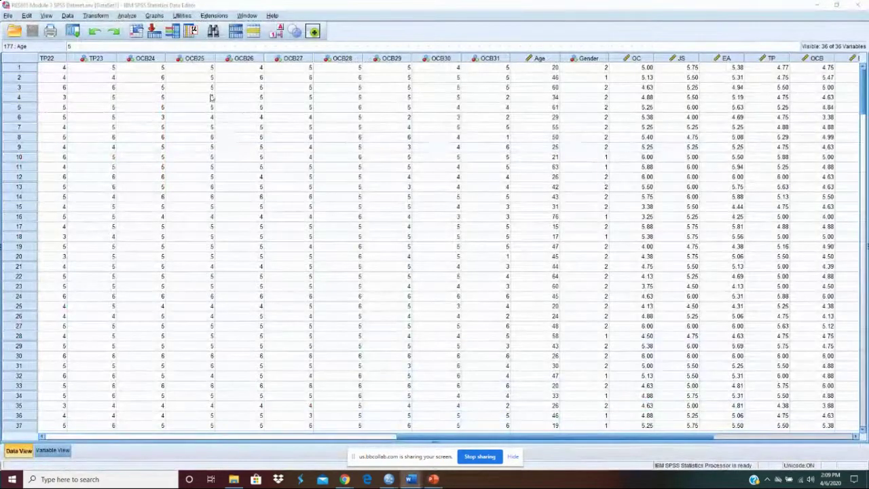
left_click(126, 16)
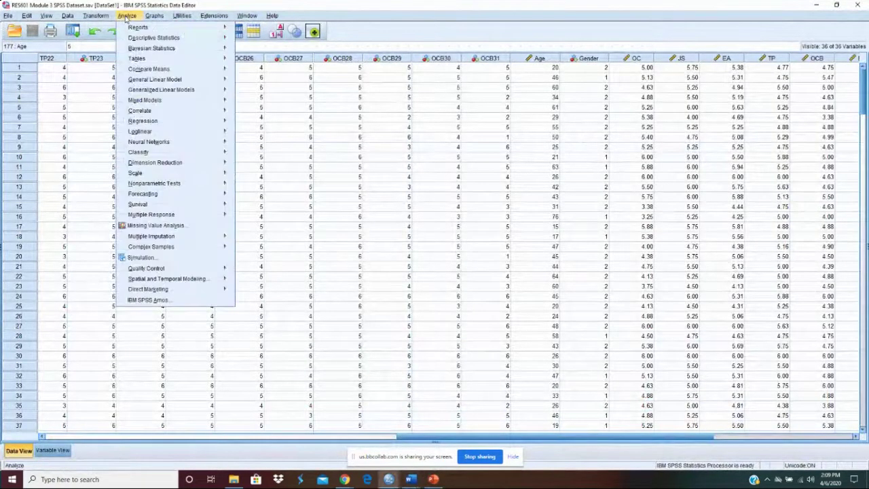
mouse_move(156, 38)
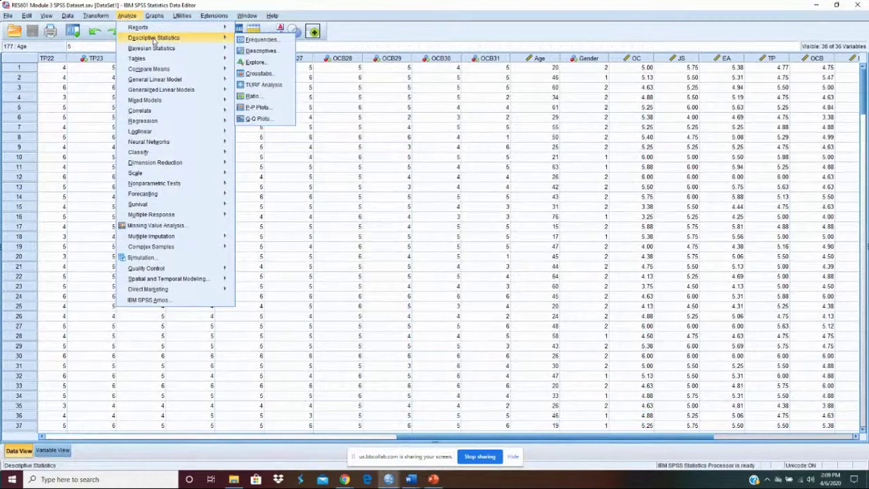
left_click(248, 51)
left_click(401, 160)
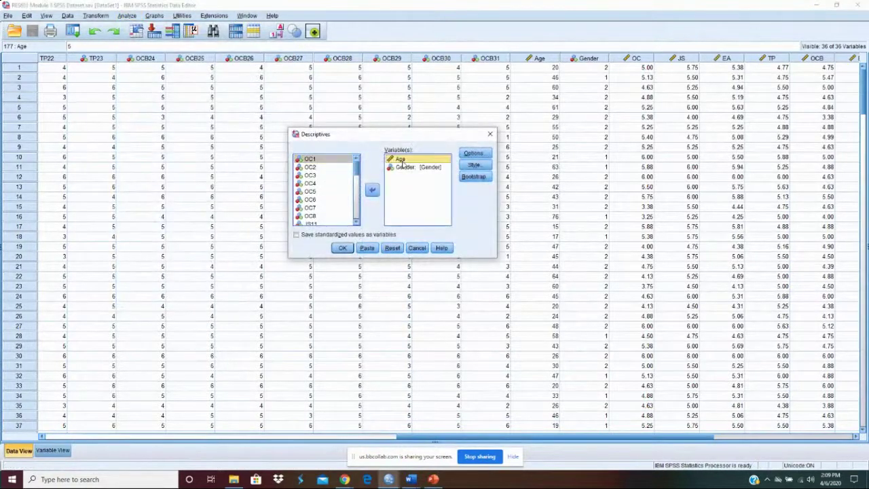
left_click(407, 167, "shift")
left_click(372, 189)
Add the six composite variables, Org Com [OC] through Eng Beh [EB], to the variable list
scroll(358, 202, "down", 2)
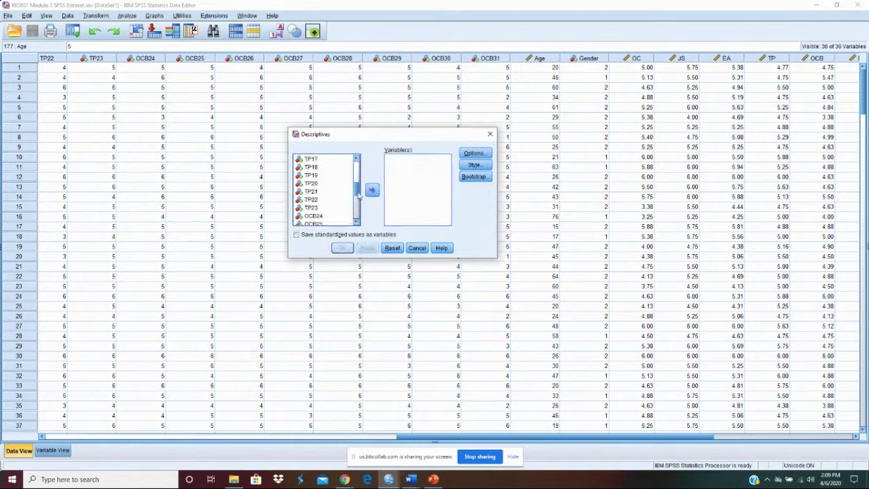
left_click(357, 224)
left_click(317, 182)
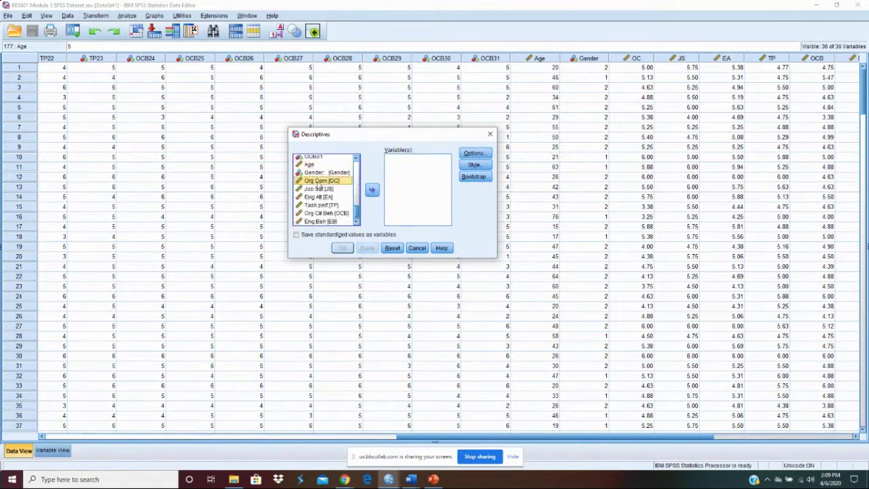
left_click(325, 222, "shift")
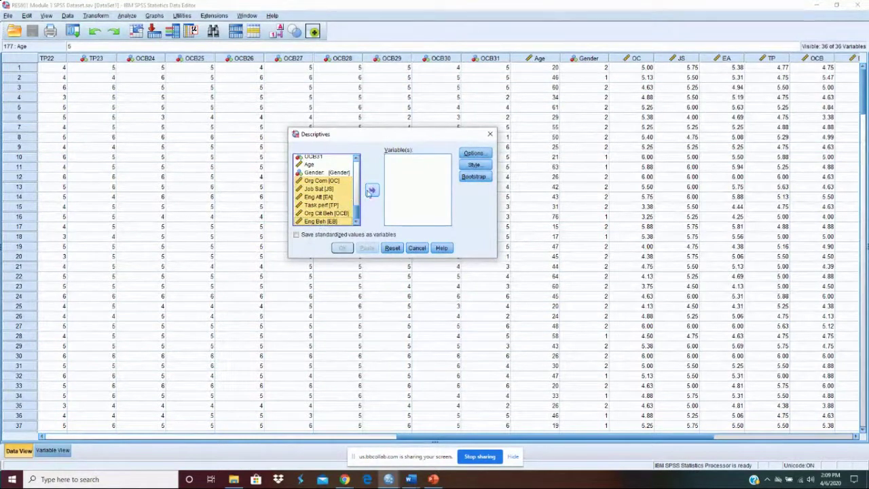
left_click(372, 190)
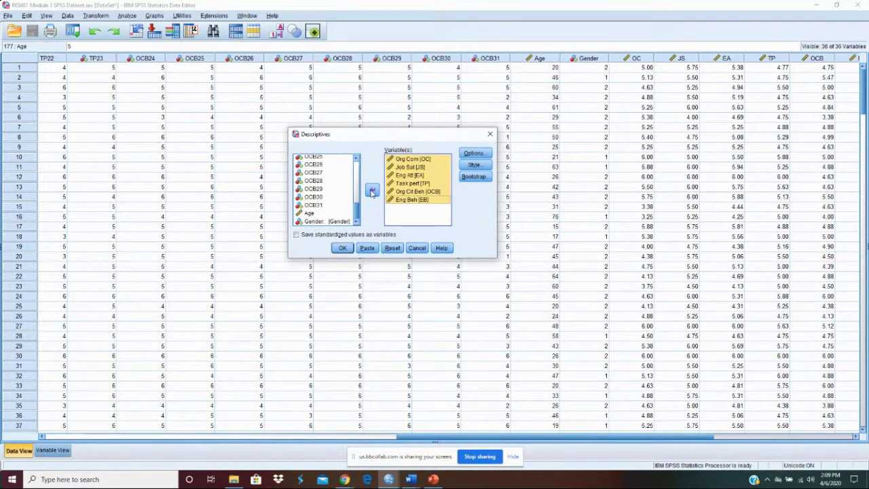
Report mean, kurtosis and skewness without the sum in the Descriptives options
left_click(473, 154)
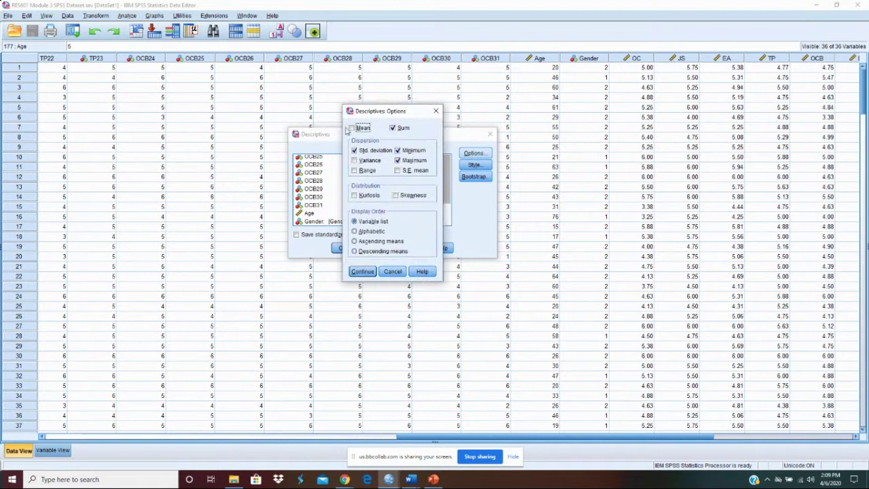
left_click(353, 128)
left_click(393, 127)
left_click(354, 195)
left_click(396, 196)
left_click(367, 271)
left_click(343, 248)
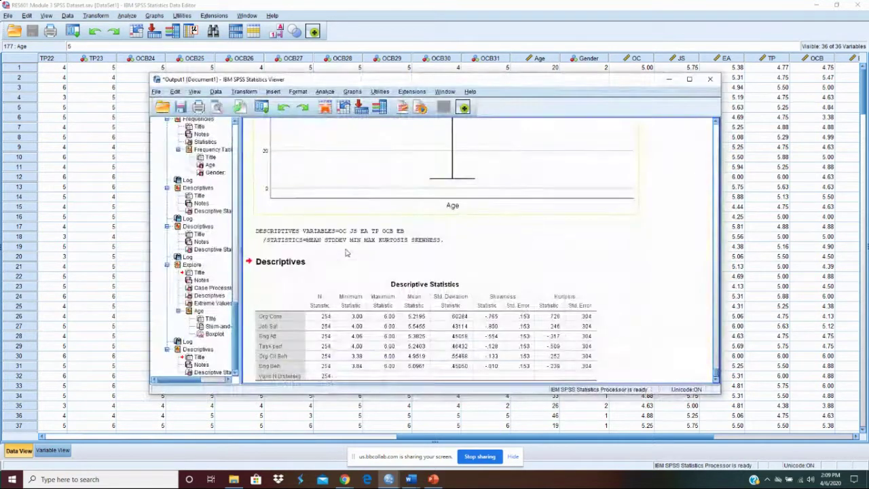
left_click(409, 263)
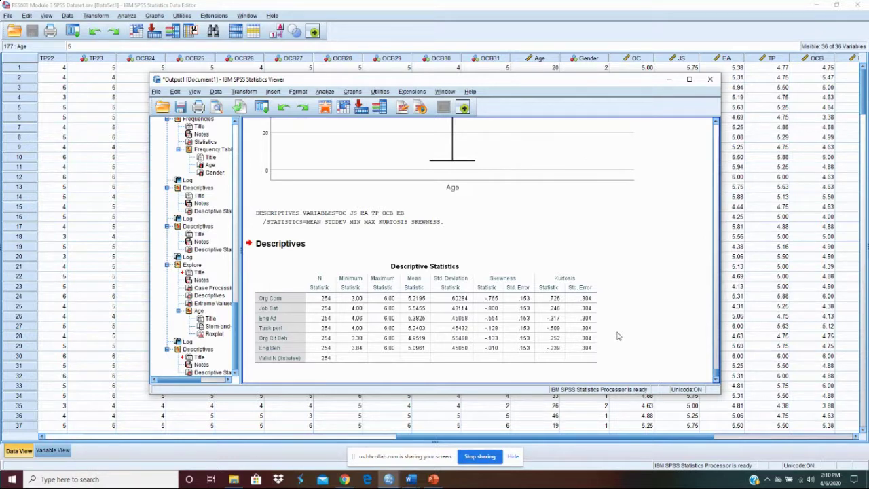
Select the Descriptive Statistics table, then minimize the Output Viewer to show the Module 3 data
left_click(567, 338)
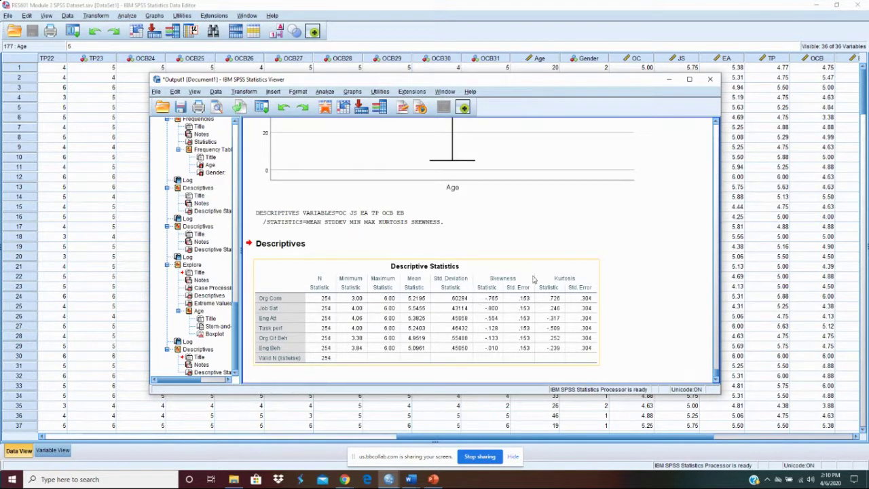
left_click(611, 276)
left_click(389, 299)
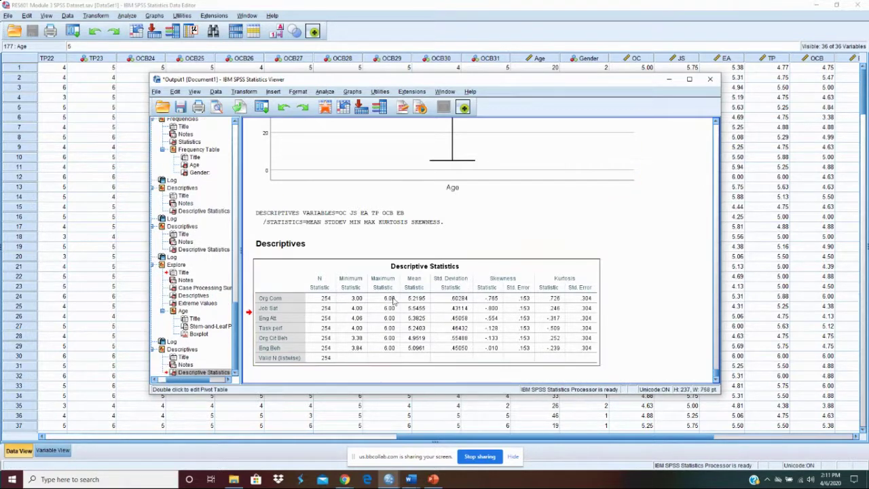
right_click(393, 299)
left_click(547, 317)
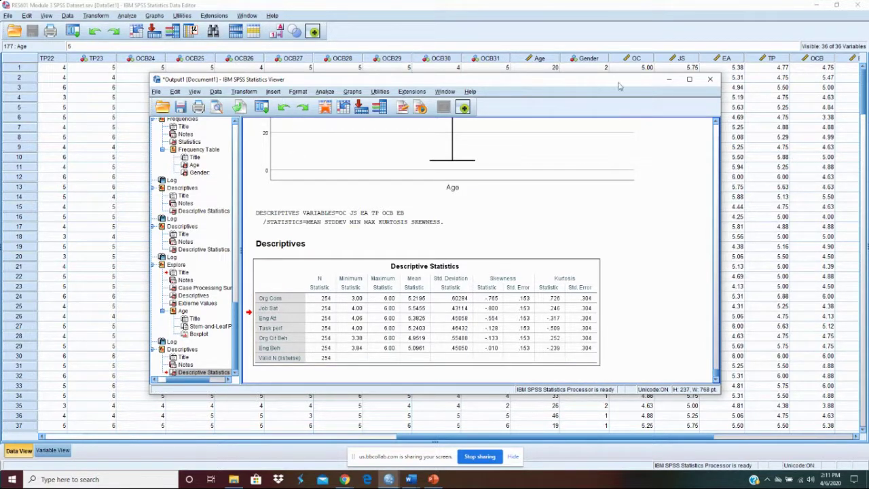
left_click(668, 80)
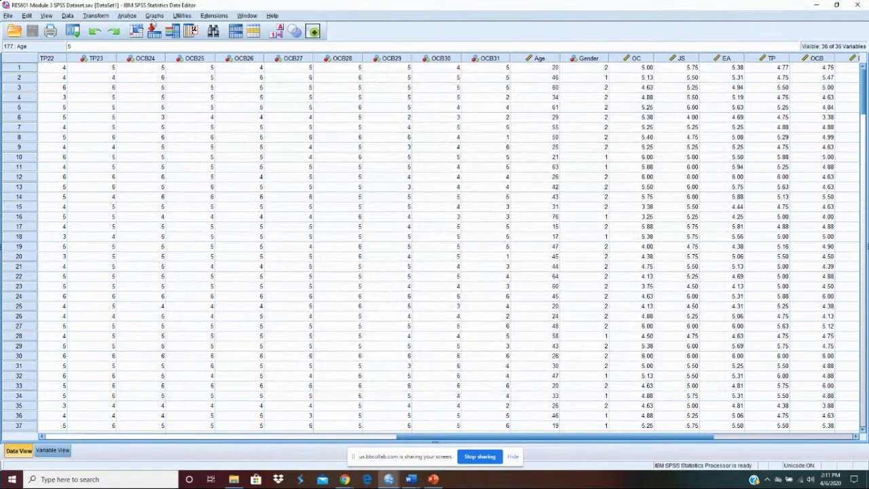
Run a two-tailed Pearson bivariate correlation flagging significant results, with options left unchanged
left_click(128, 15)
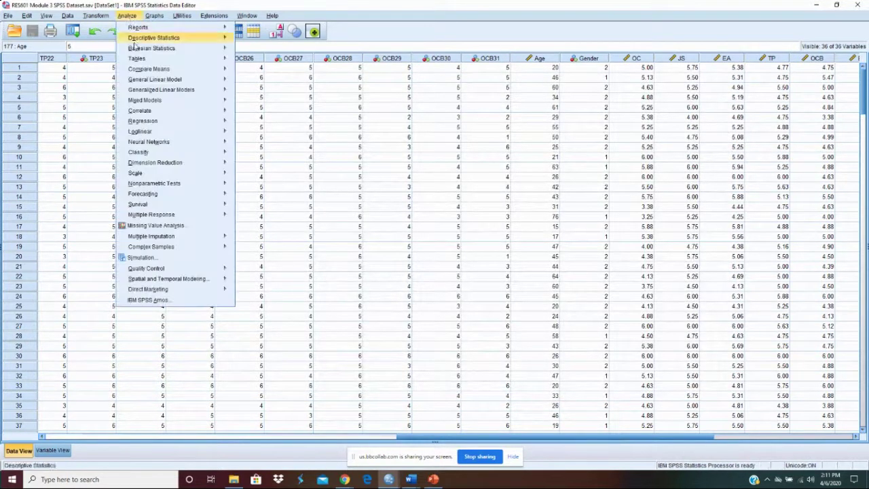
mouse_move(155, 113)
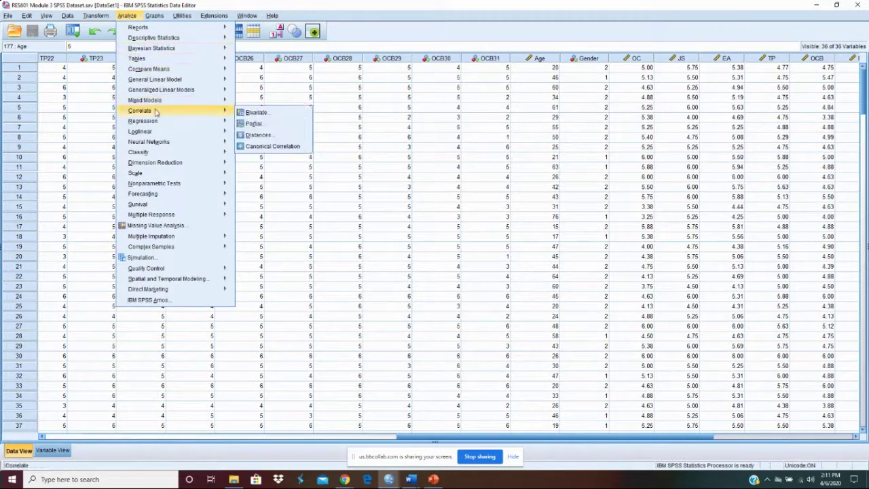
left_click(256, 113)
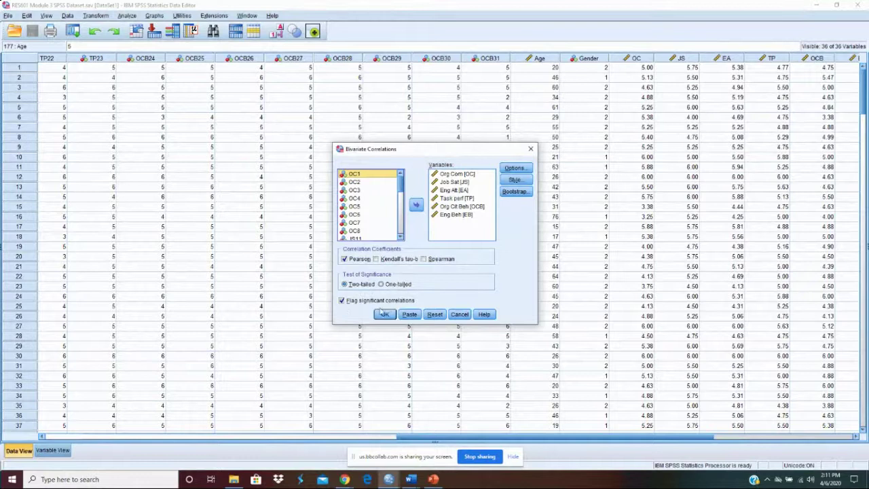
left_click(513, 168)
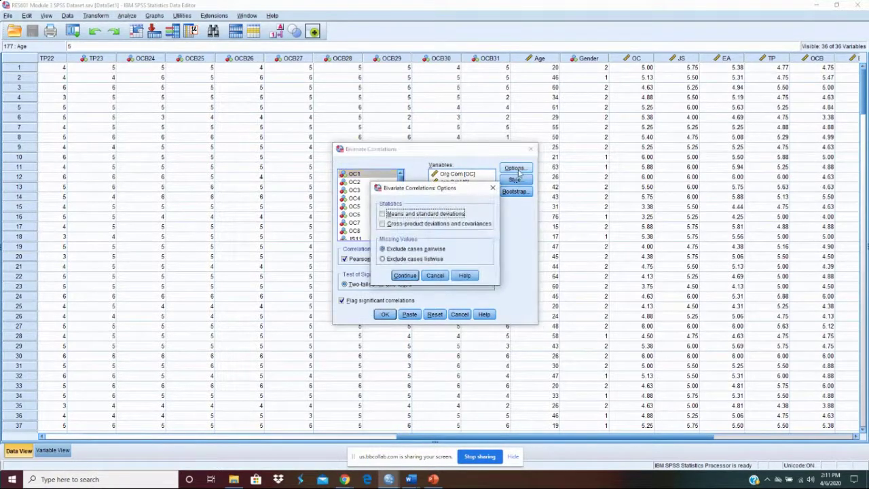
left_click(405, 275)
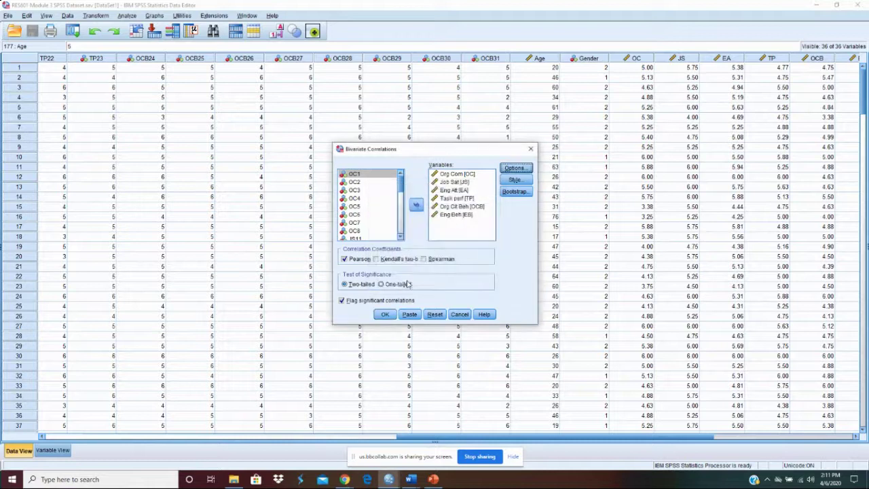
left_click(384, 314)
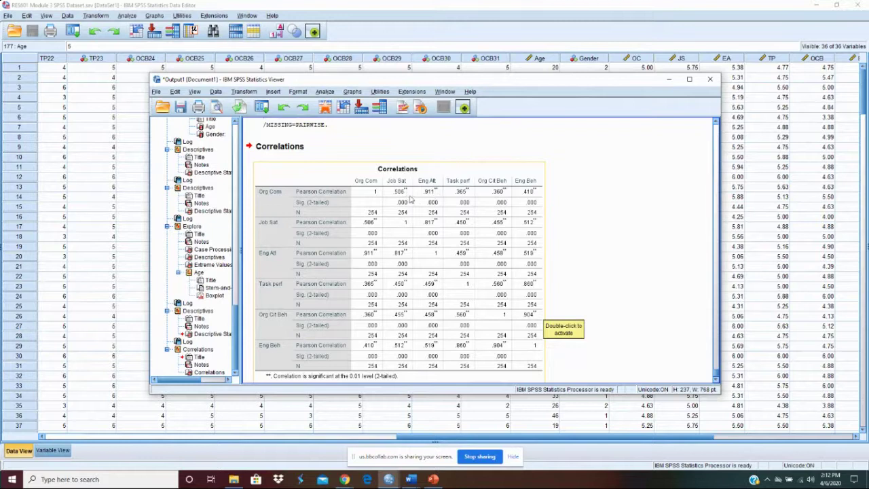
scroll(407, 211, "down", 1)
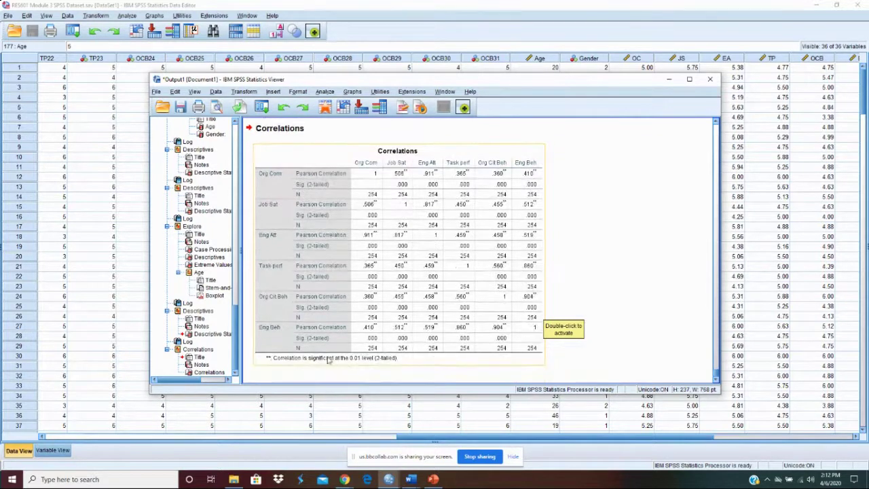